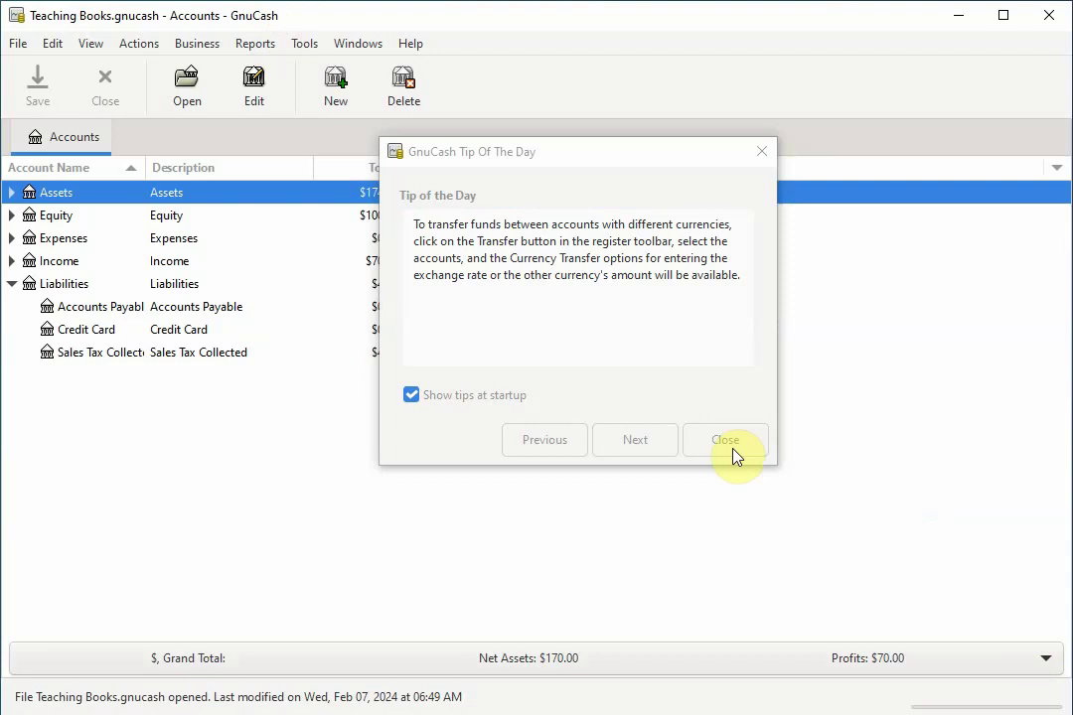
Dismiss the Tip of the Day and expand the Income and Expenses accounts in the tree
click(733, 451)
click(12, 261)
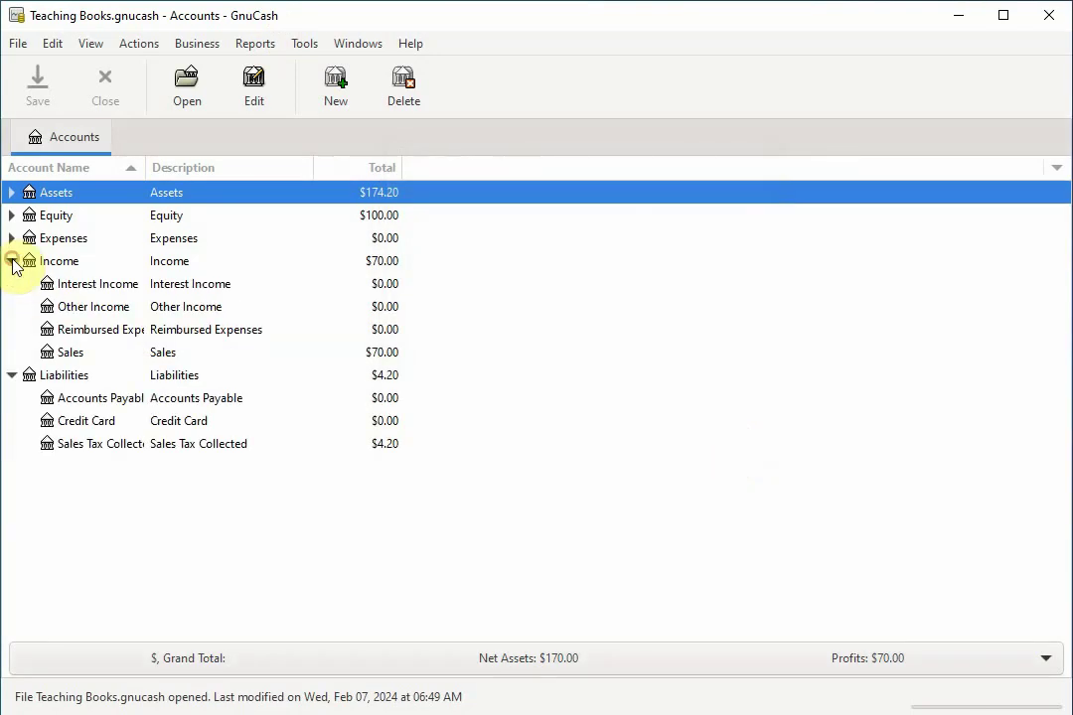
click(12, 238)
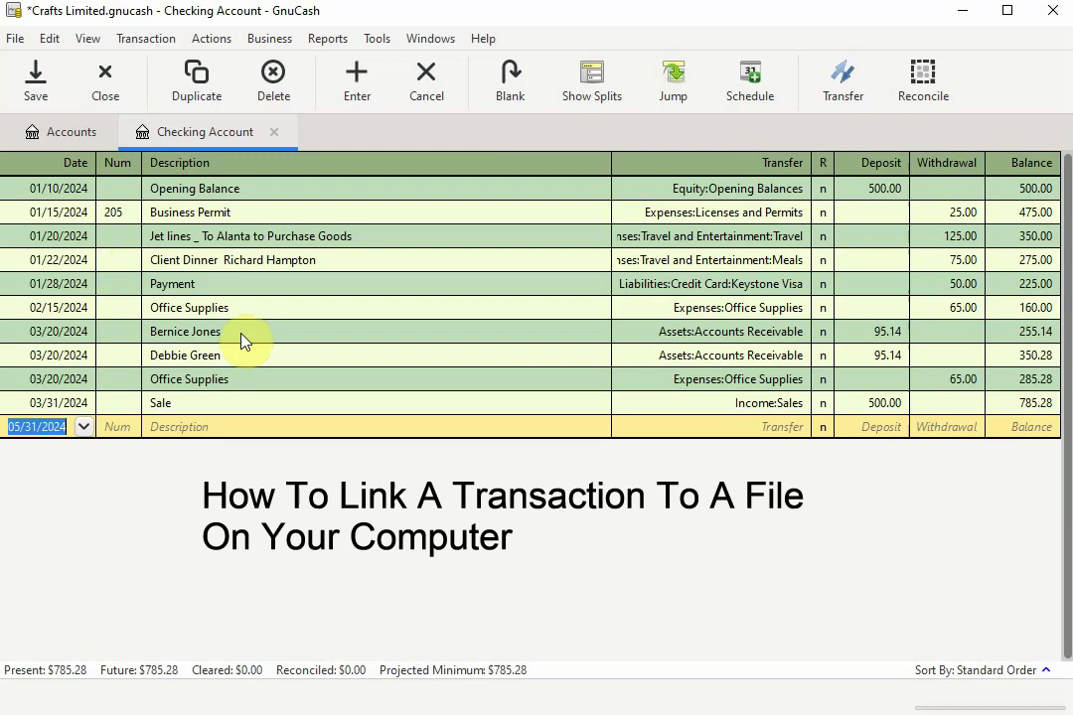
Select the 02/15/2024 Office Supplies withdrawal of 65.00 and bring up its context menu
click(314, 309)
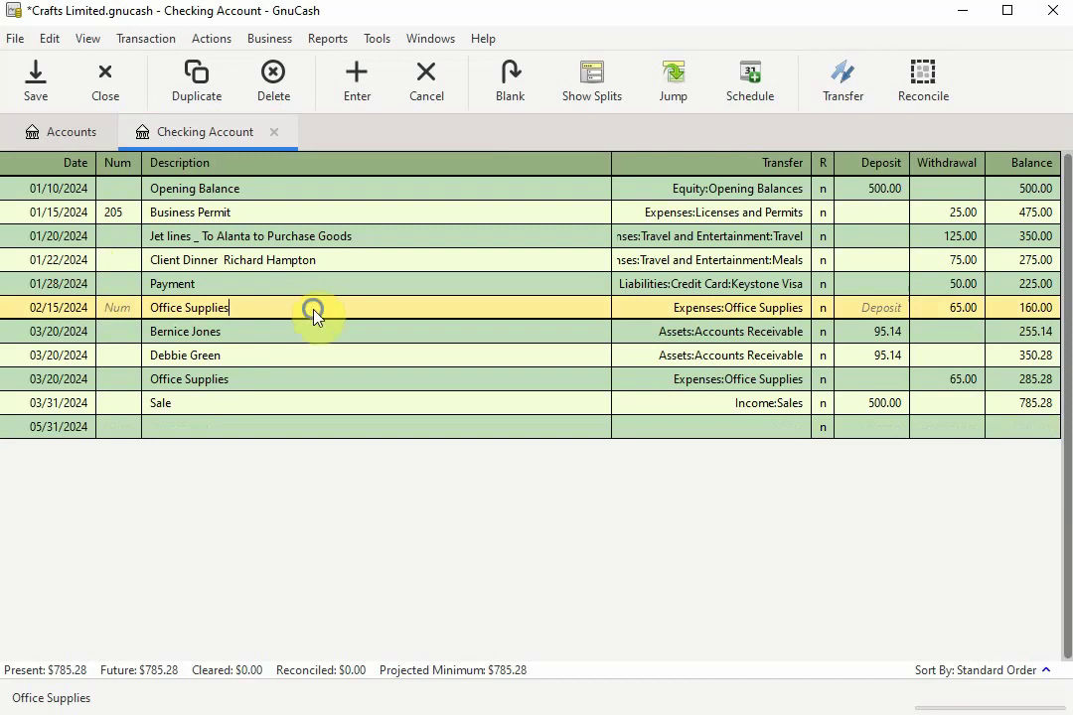
right_click(314, 312)
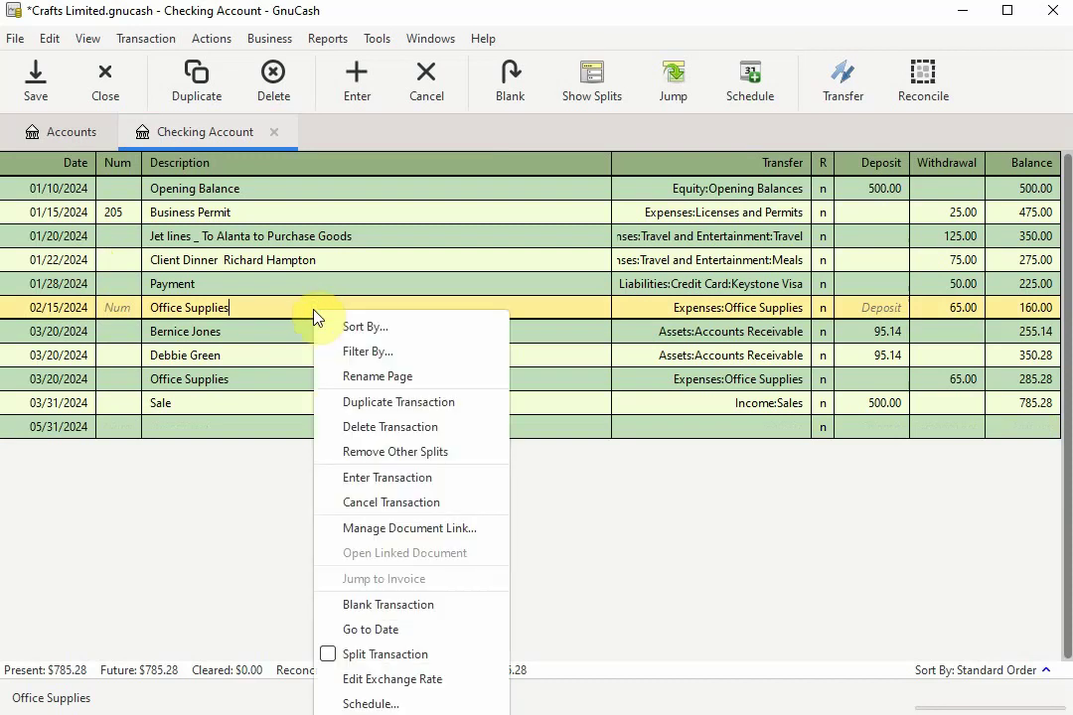
Choose Manage Document Link for the Office Supplies transaction
click(429, 536)
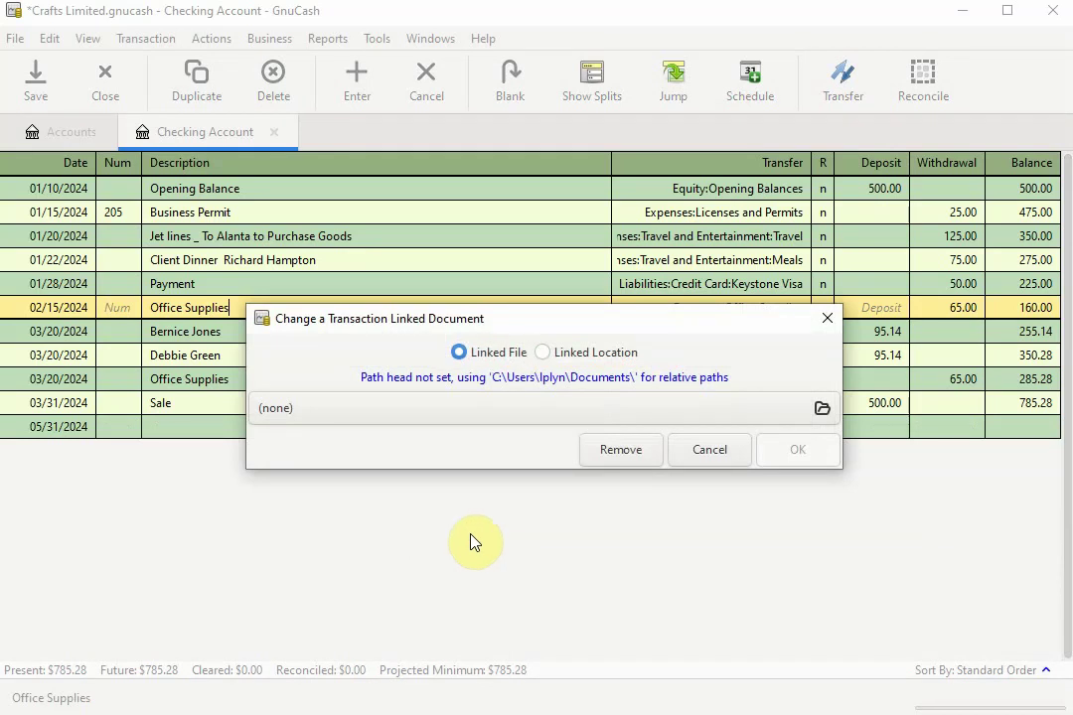
Browse to Documents > lessons resources and select receipt.png as the linked file
click(821, 408)
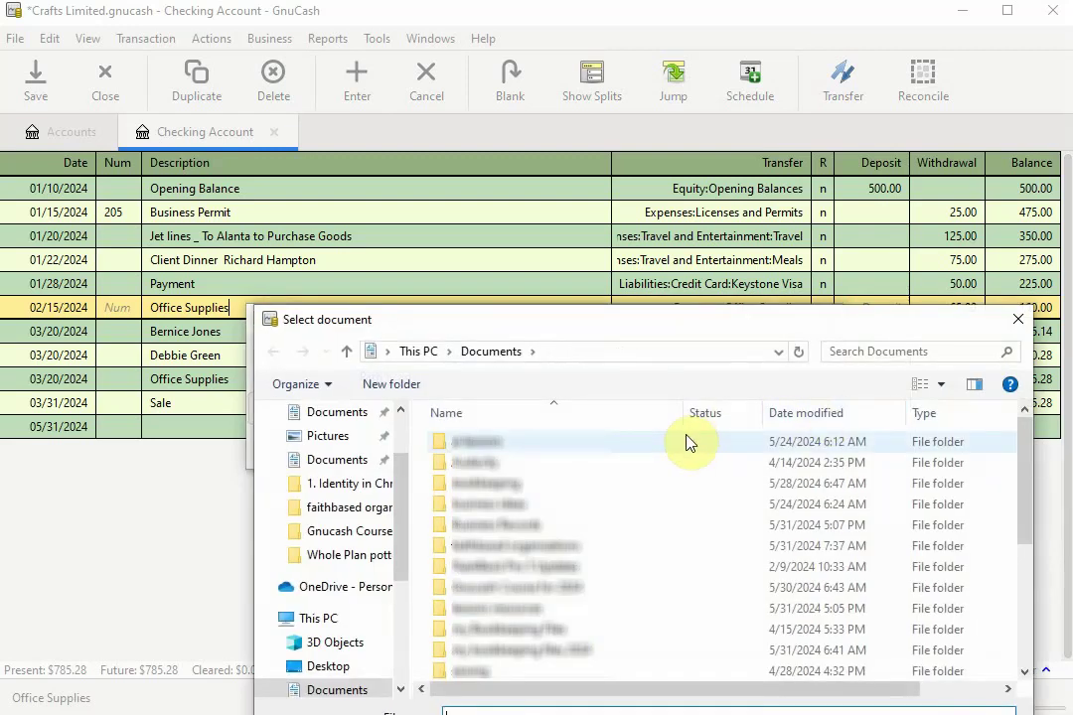
drag(1024, 438, 1030, 526)
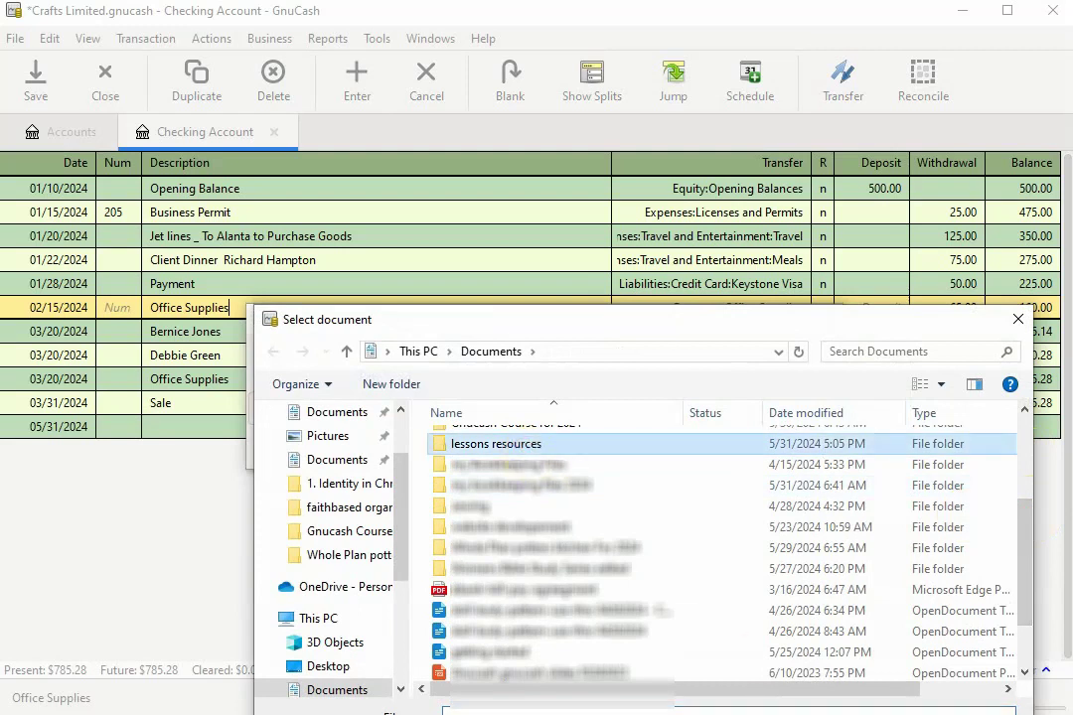
click(496, 444)
double_click(490, 446)
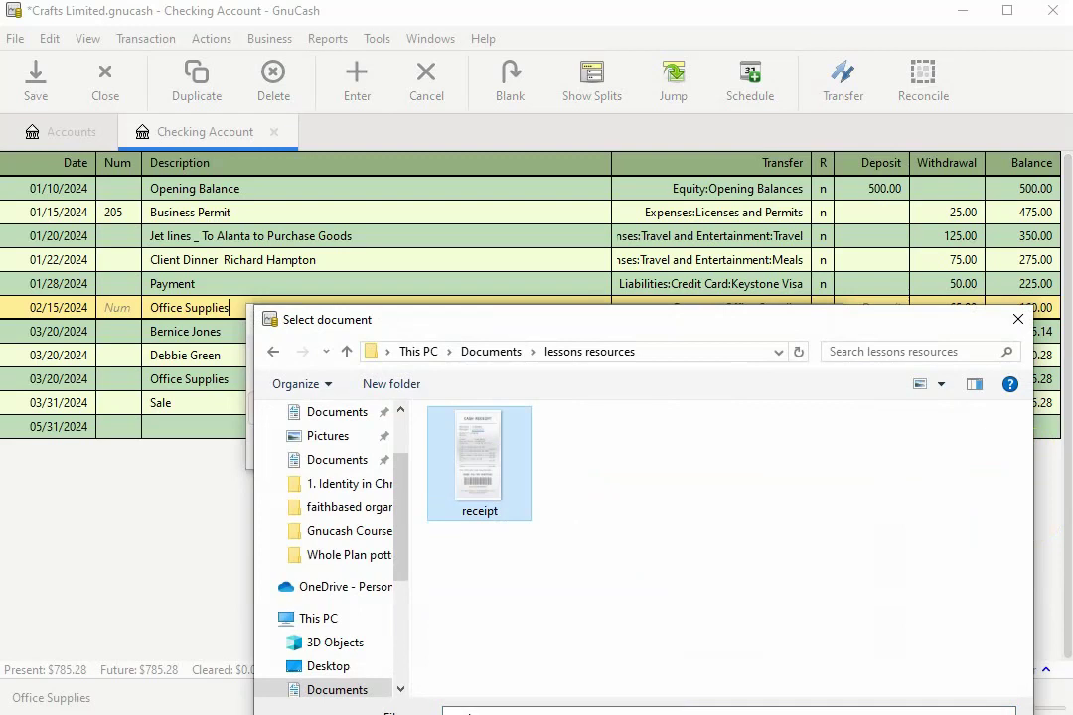
click(476, 471)
click(476, 475)
key(Return)
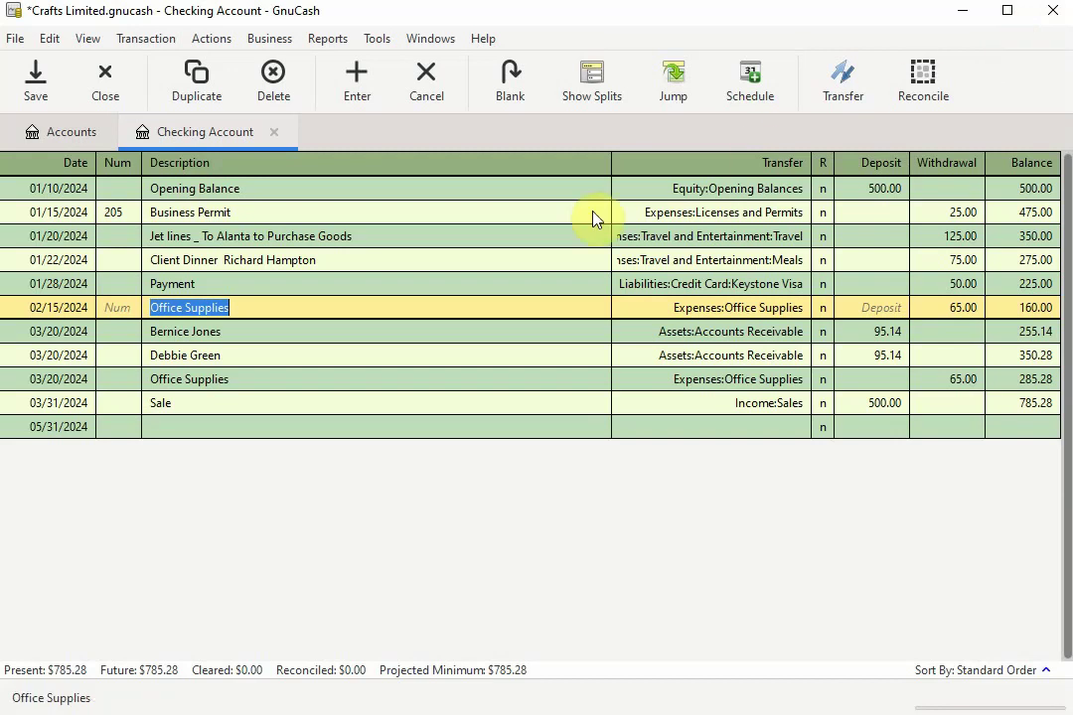
Open the Office Supplies transaction's linked receipt.png to verify it in Photos
right_click(249, 310)
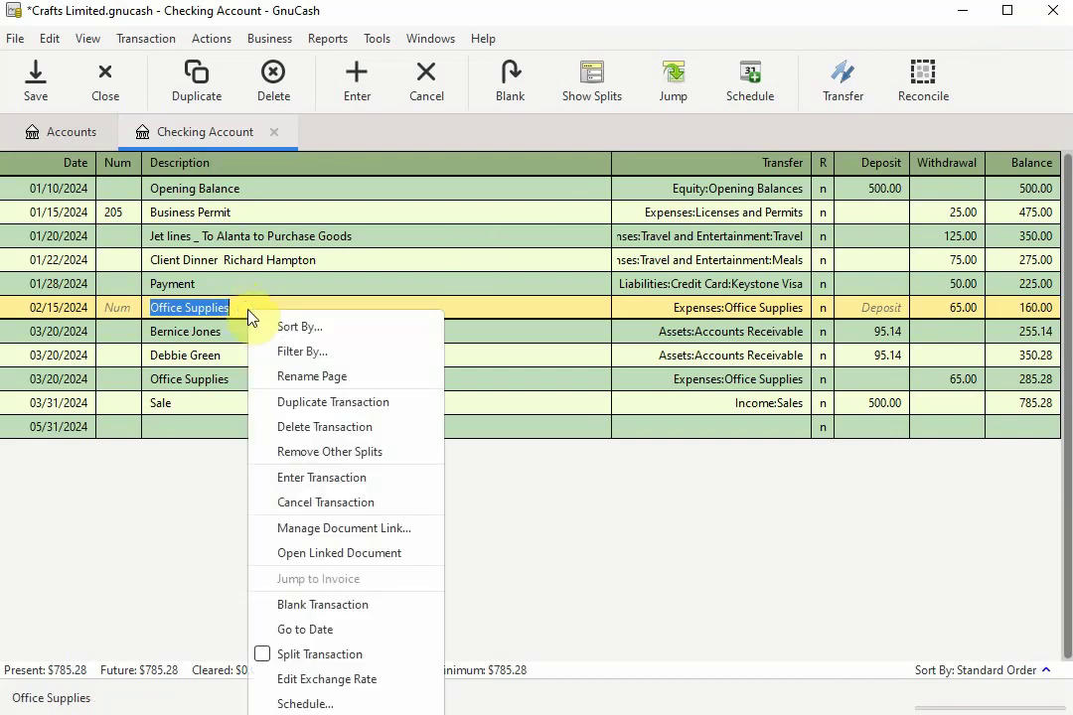
click(320, 562)
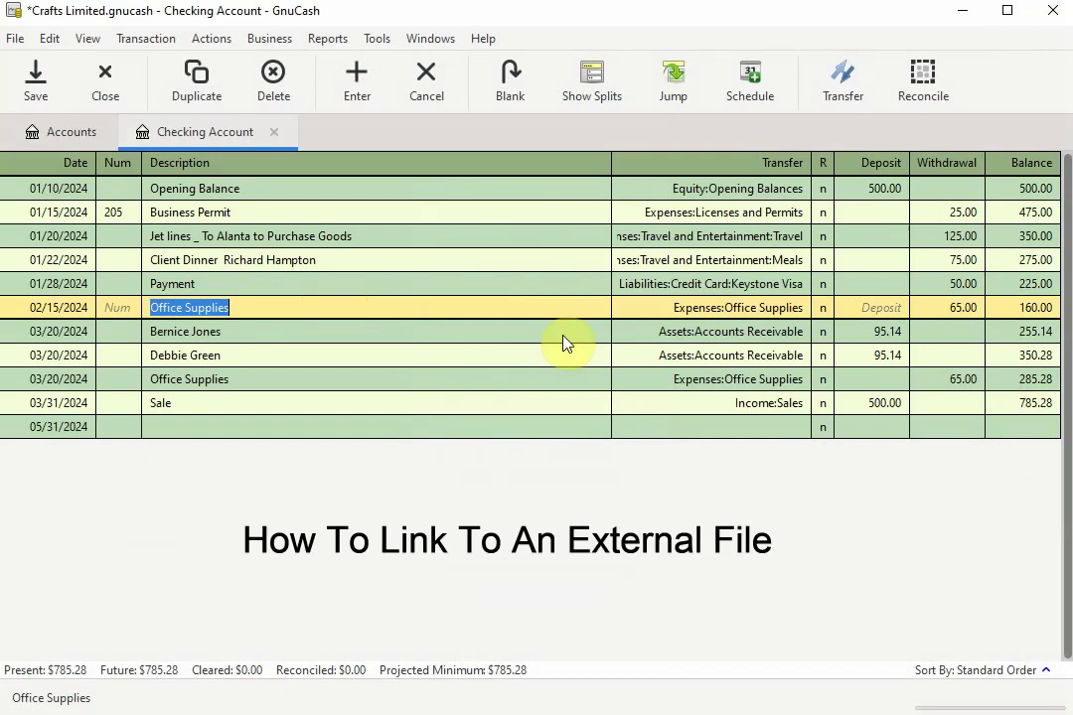
Open Manage Document Link for the 01/20/2024 Jet lines trip to Alanta transaction
click(307, 307)
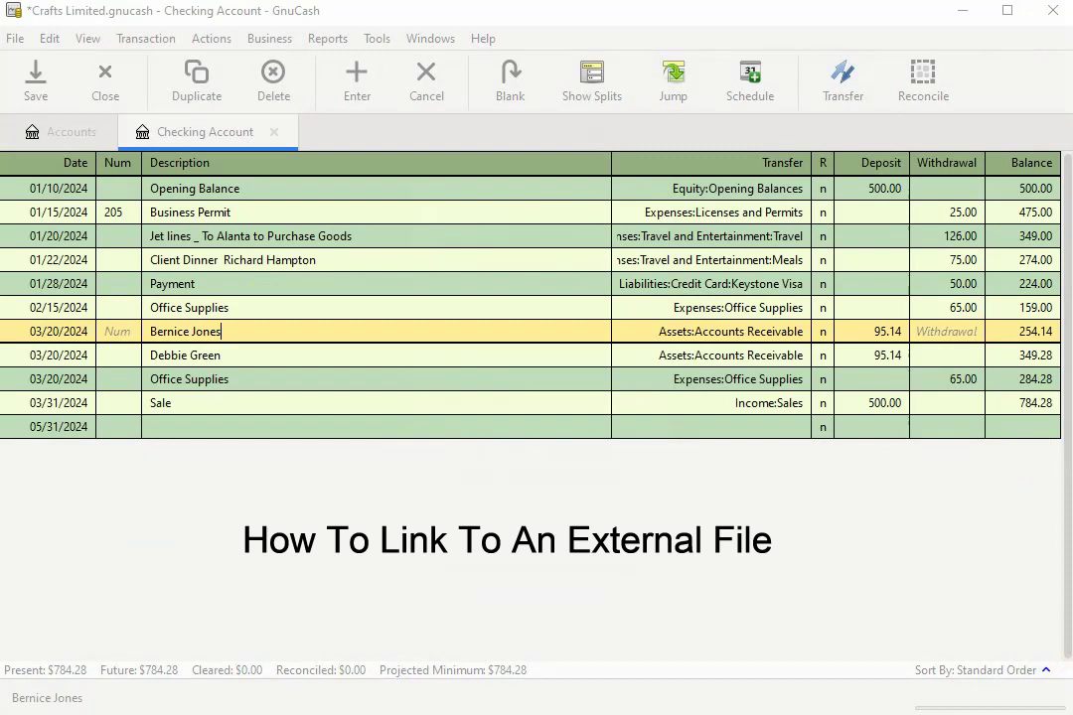
click(400, 232)
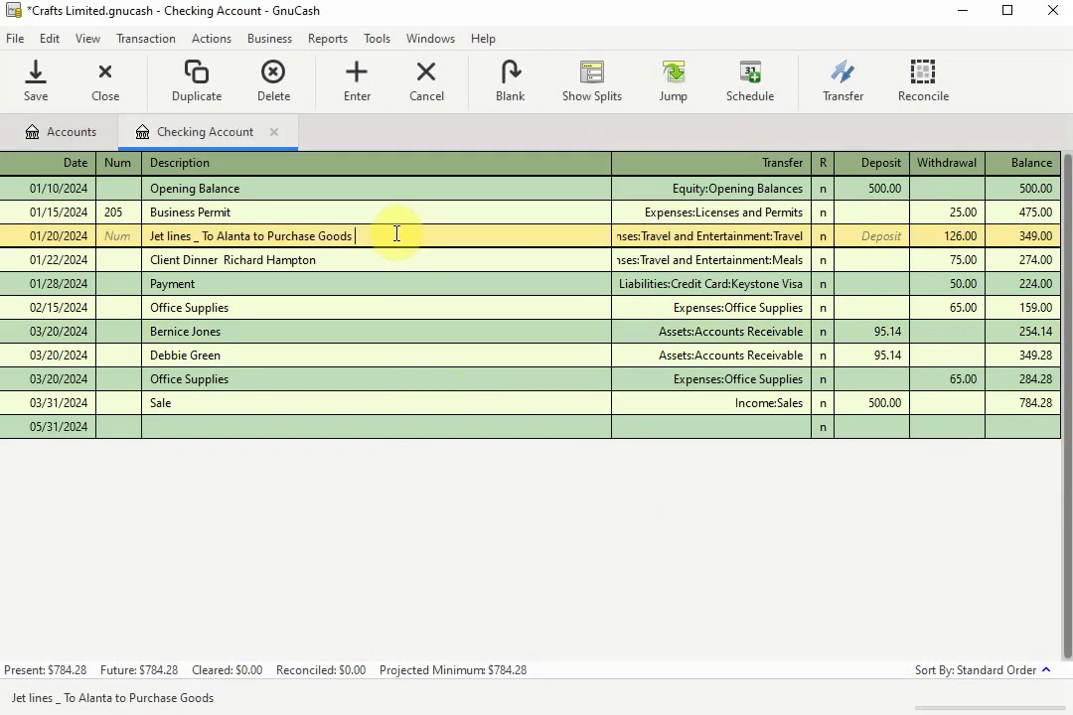
right_click(396, 234)
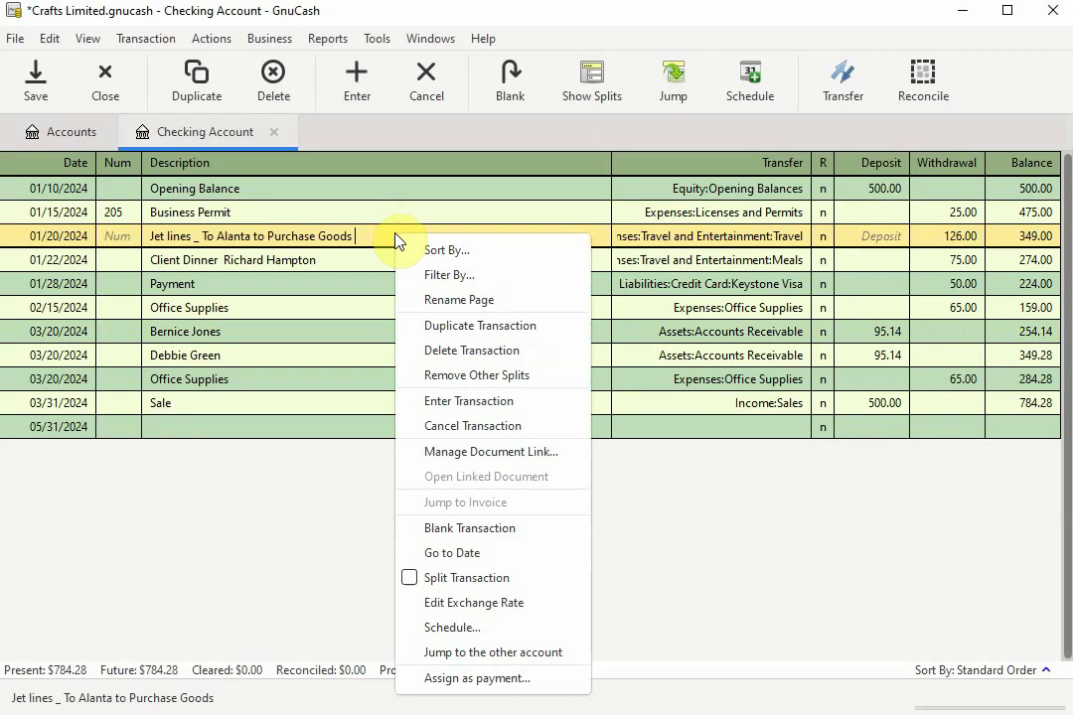
click(469, 459)
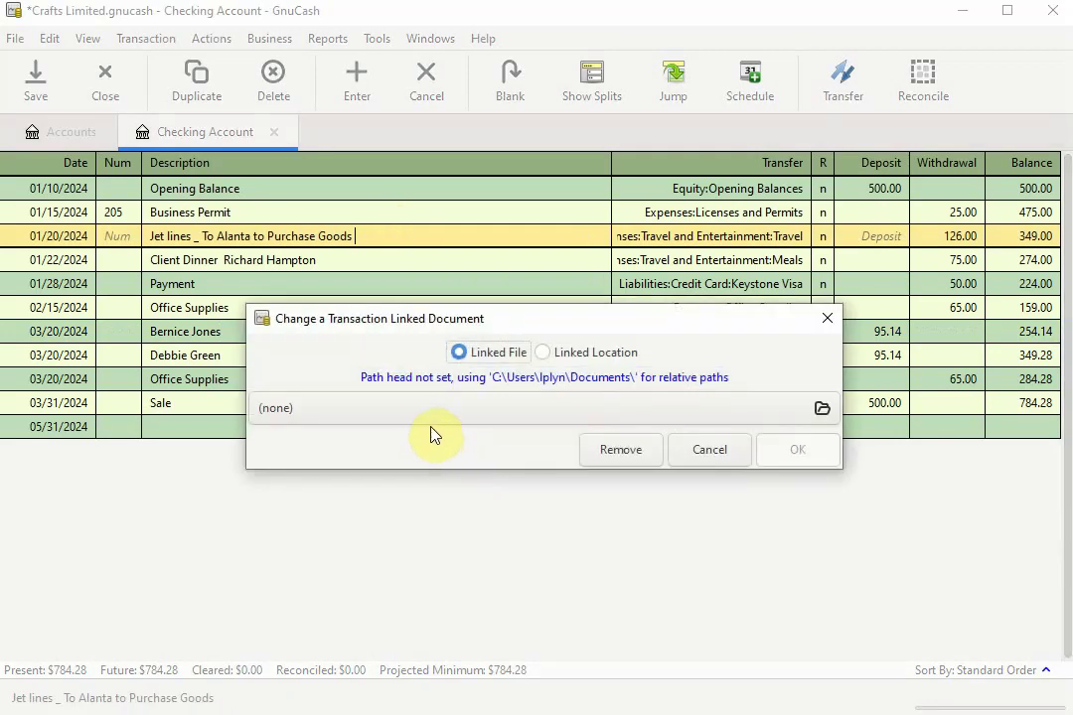
Select Linked Location as the Jet lines link type
click(542, 352)
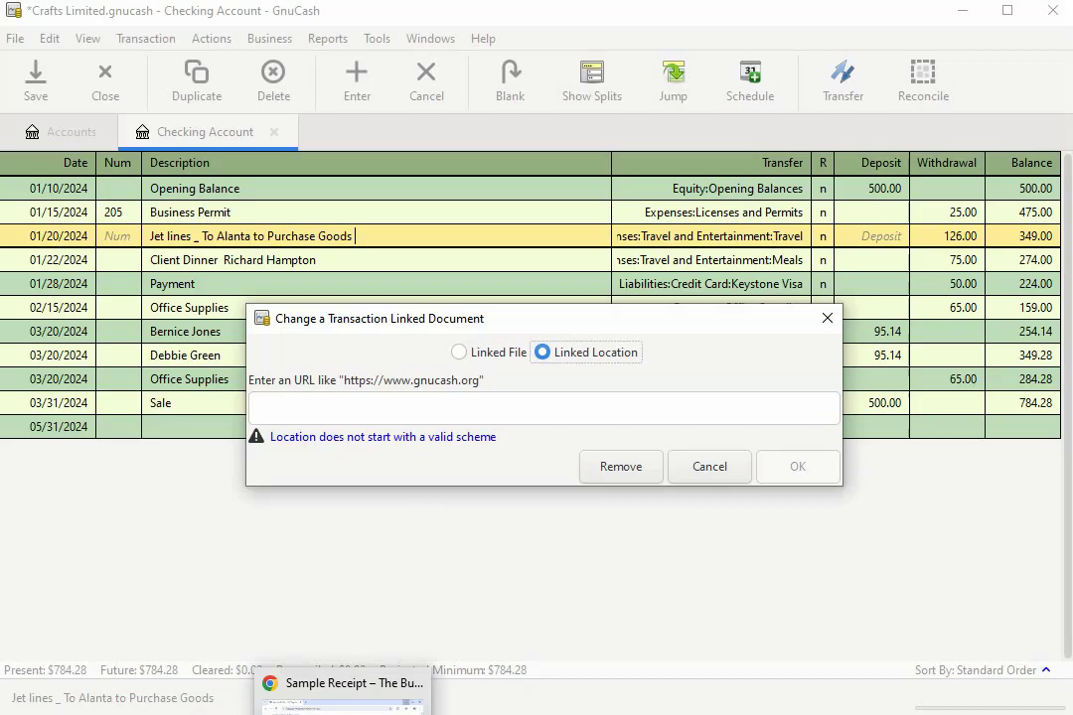
Copy the Sample Receipt page address thebusybeepost.com/sample-receipt/ from Chrome's address bar
click(328, 687)
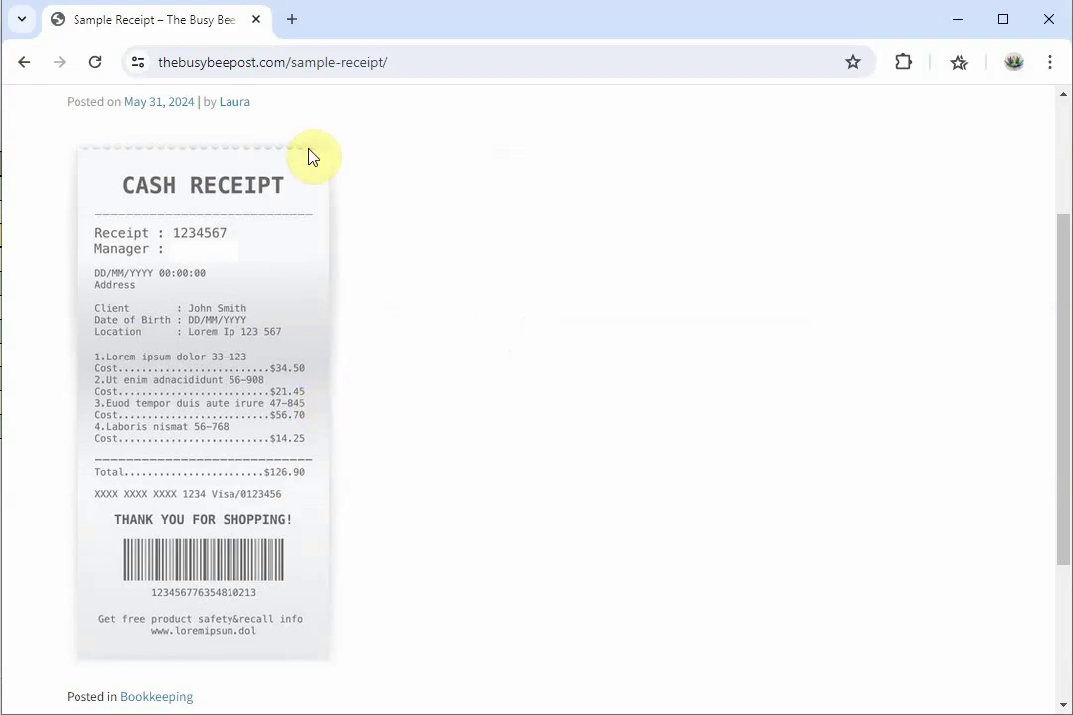
click(409, 60)
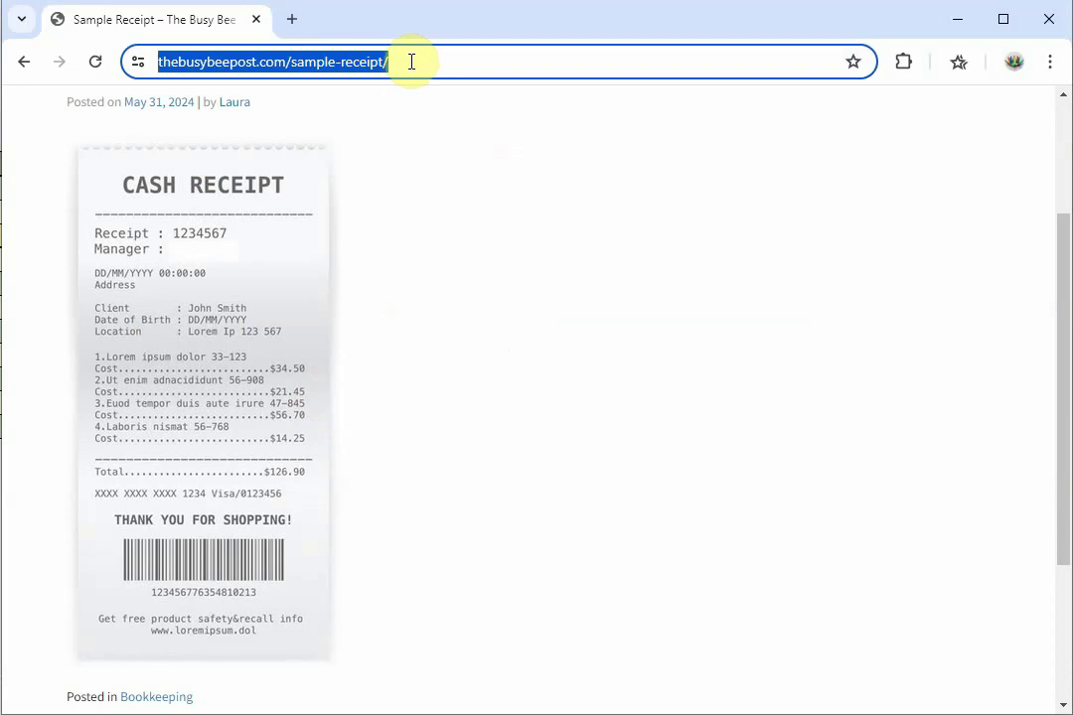
right_click(371, 63)
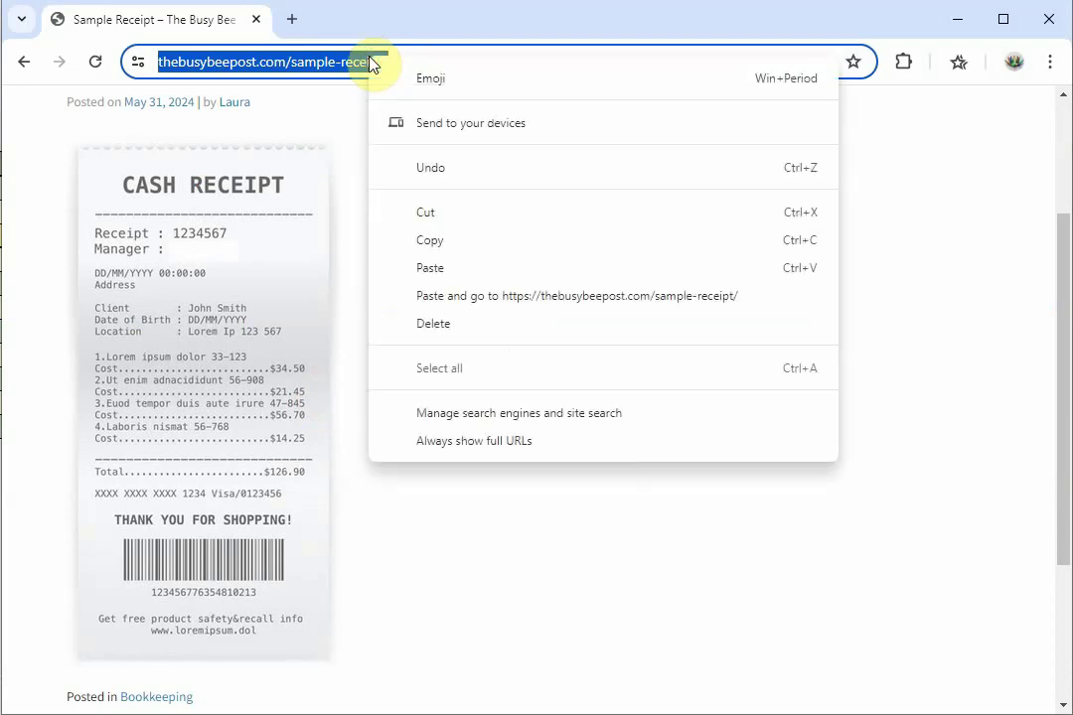
click(441, 244)
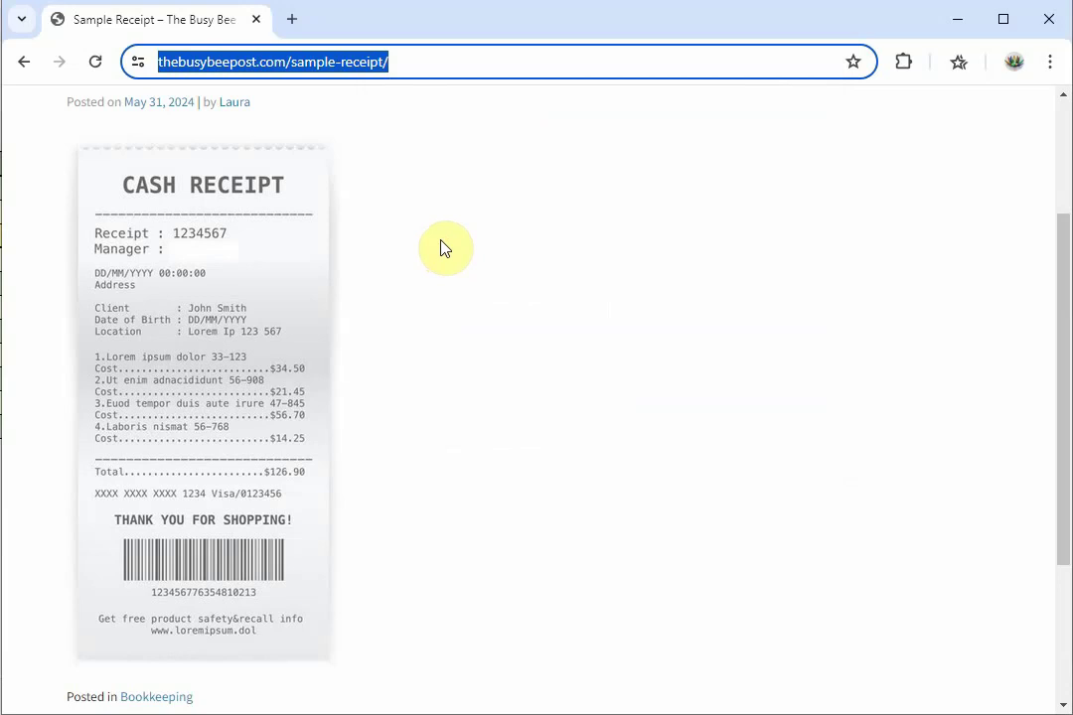
click(955, 18)
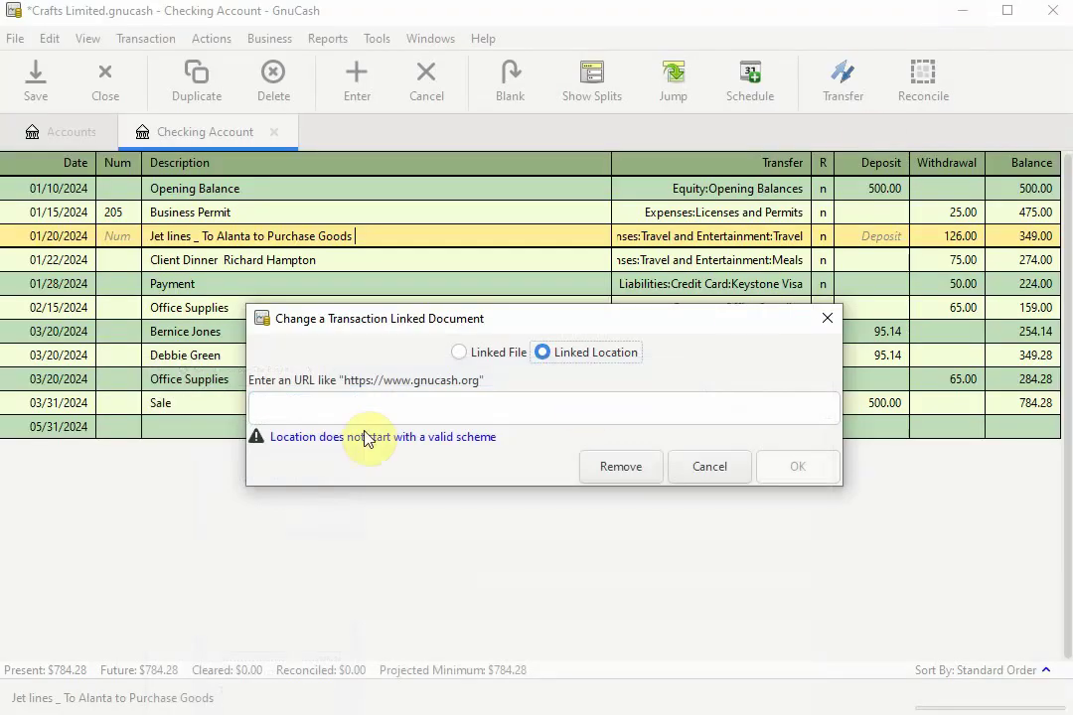
click(290, 409)
right_click(290, 409)
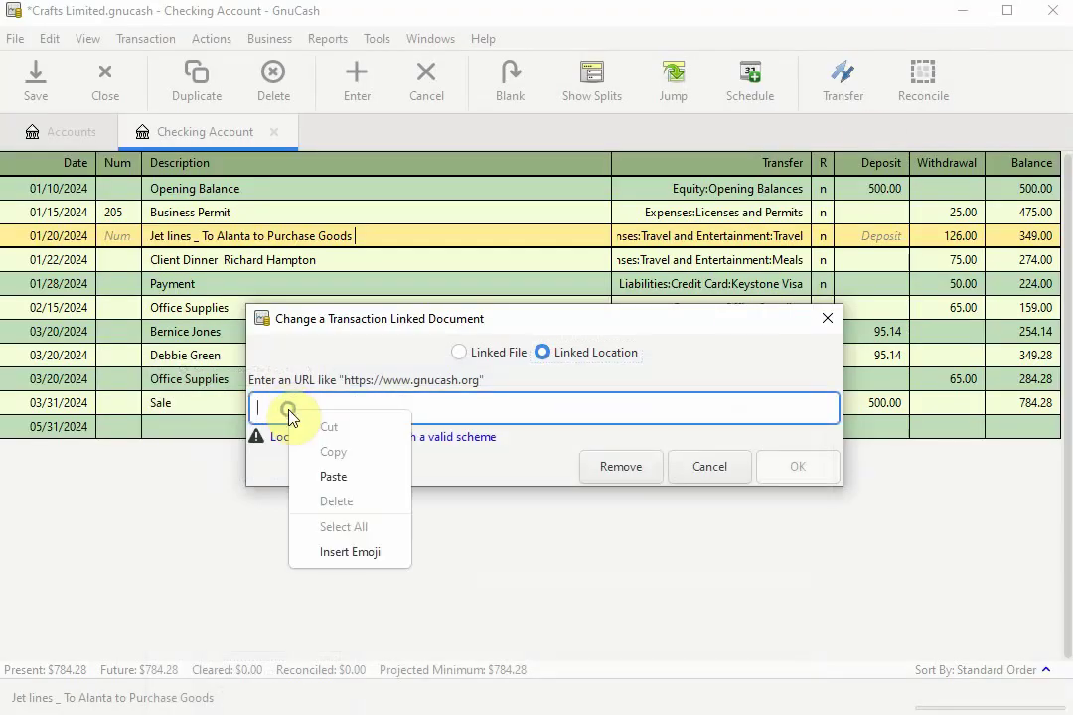
click(331, 475)
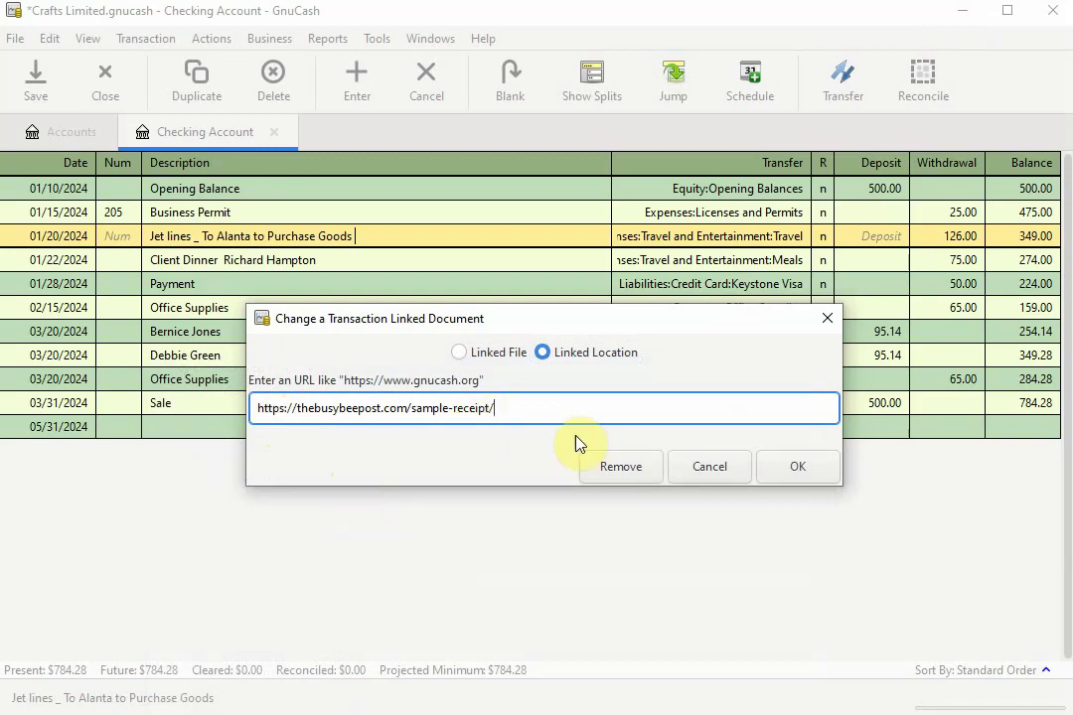
click(799, 469)
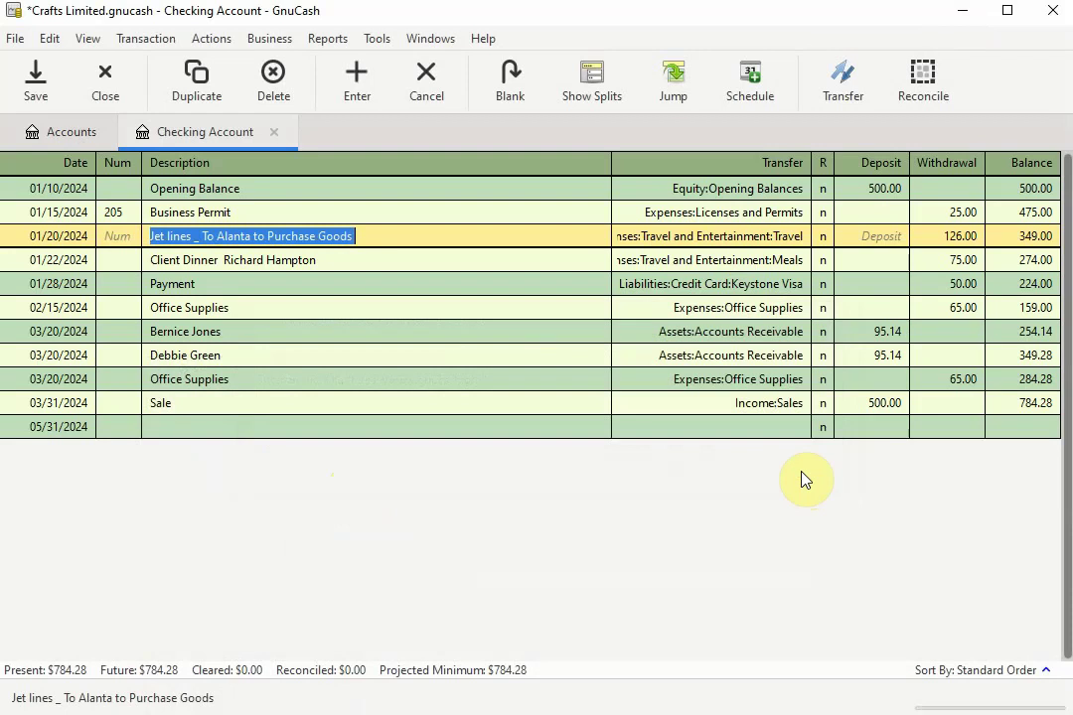
Open the Jet lines transaction's linked document to view the Sample Receipt page in the browser
click(404, 234)
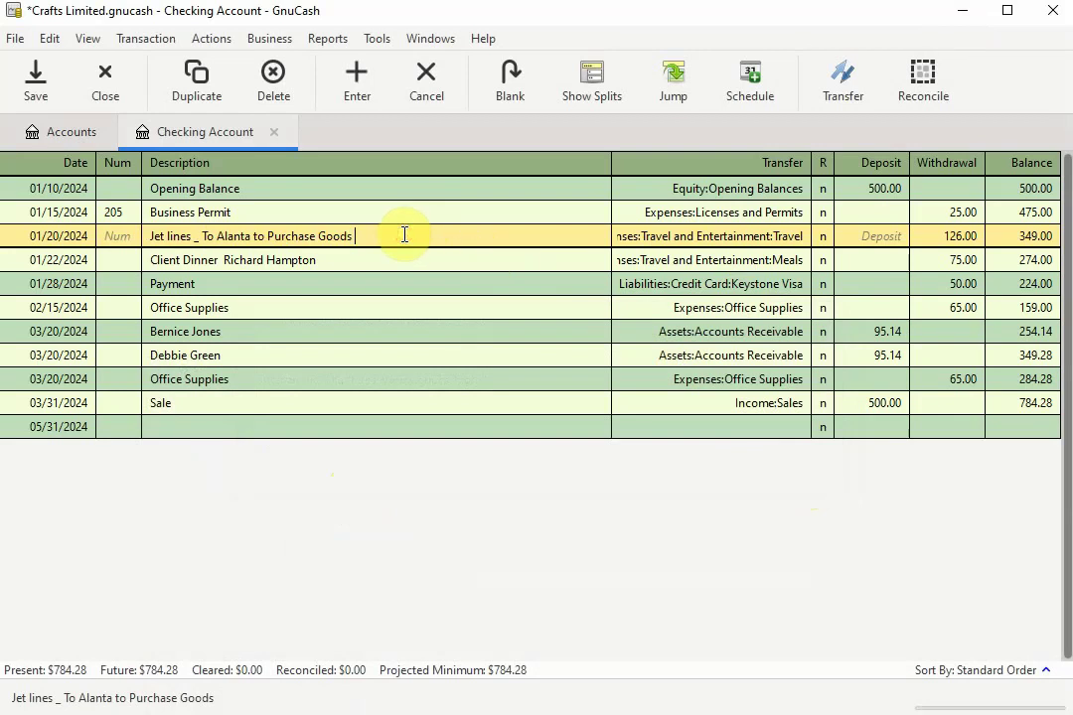
right_click(405, 236)
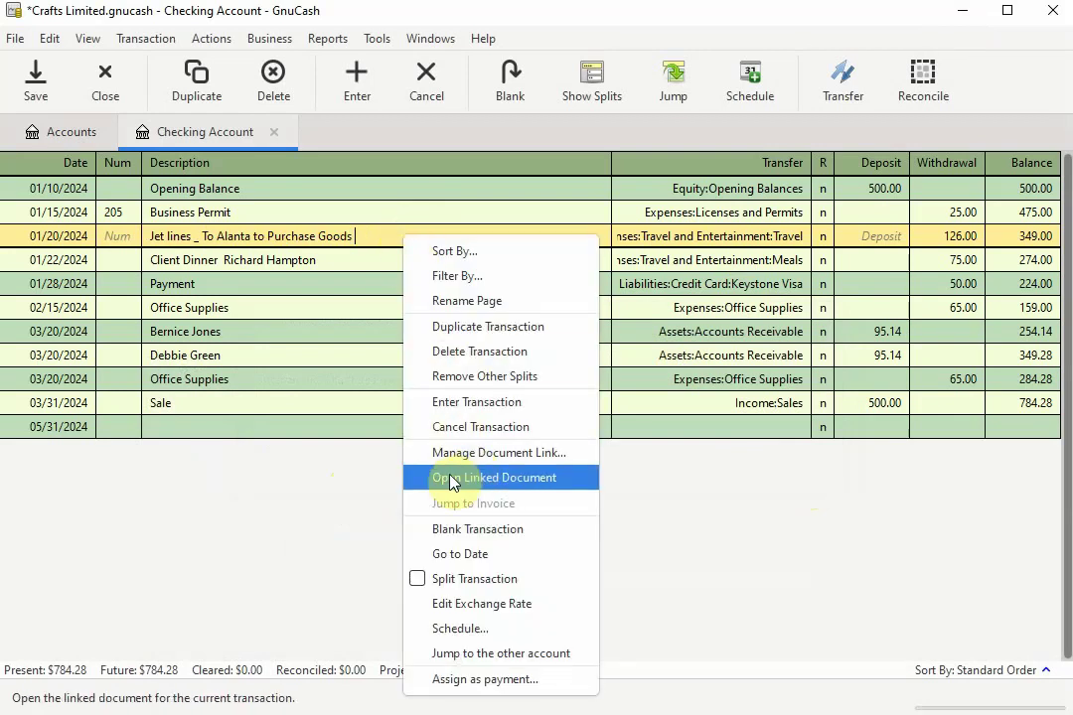
click(530, 478)
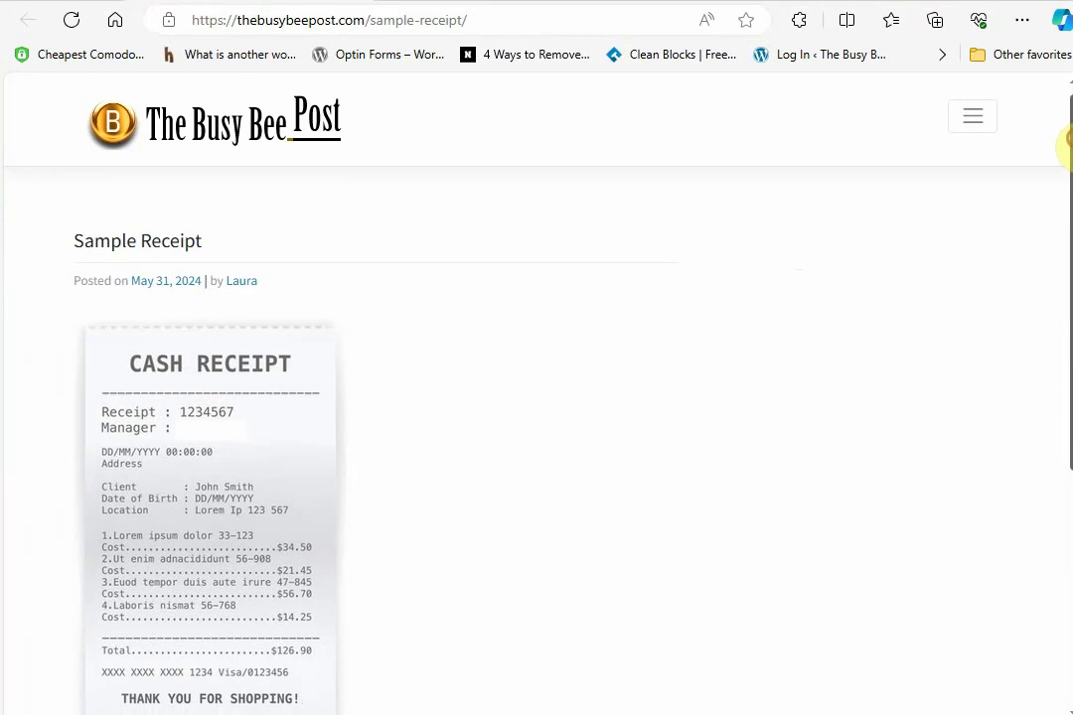
Scroll down the Sample Receipt page in Edge to check the $126.90 cash receipt total
drag(1066, 139, 1066, 251)
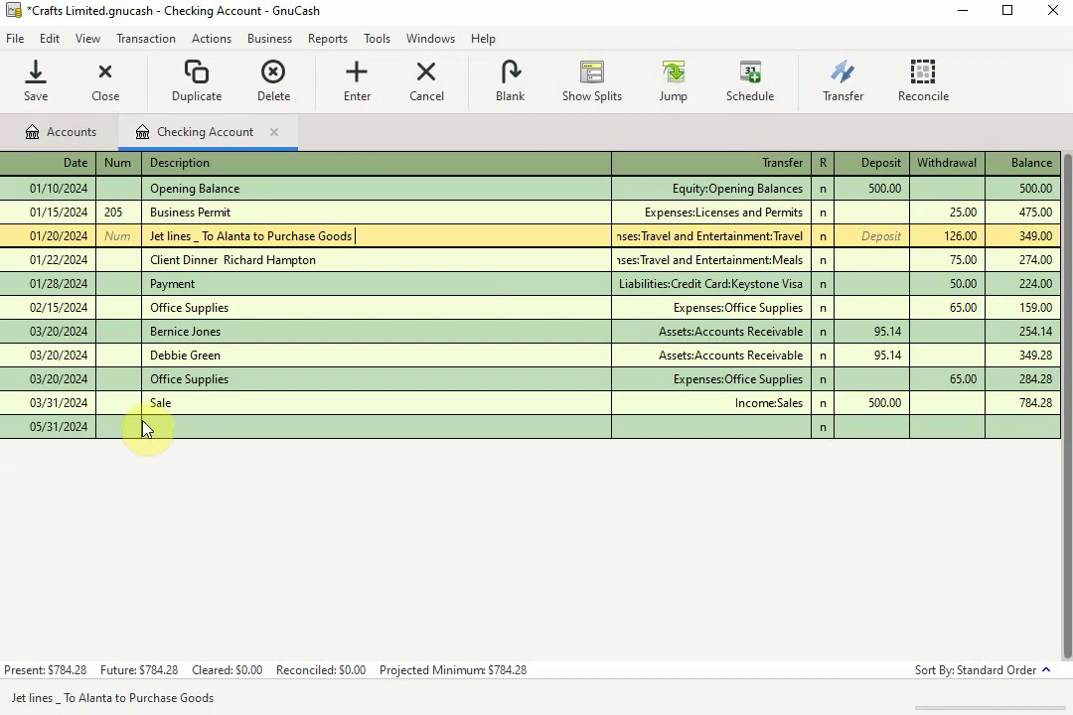
Turn on Double Line view in the Checking Account register to reveal the link markers
click(87, 40)
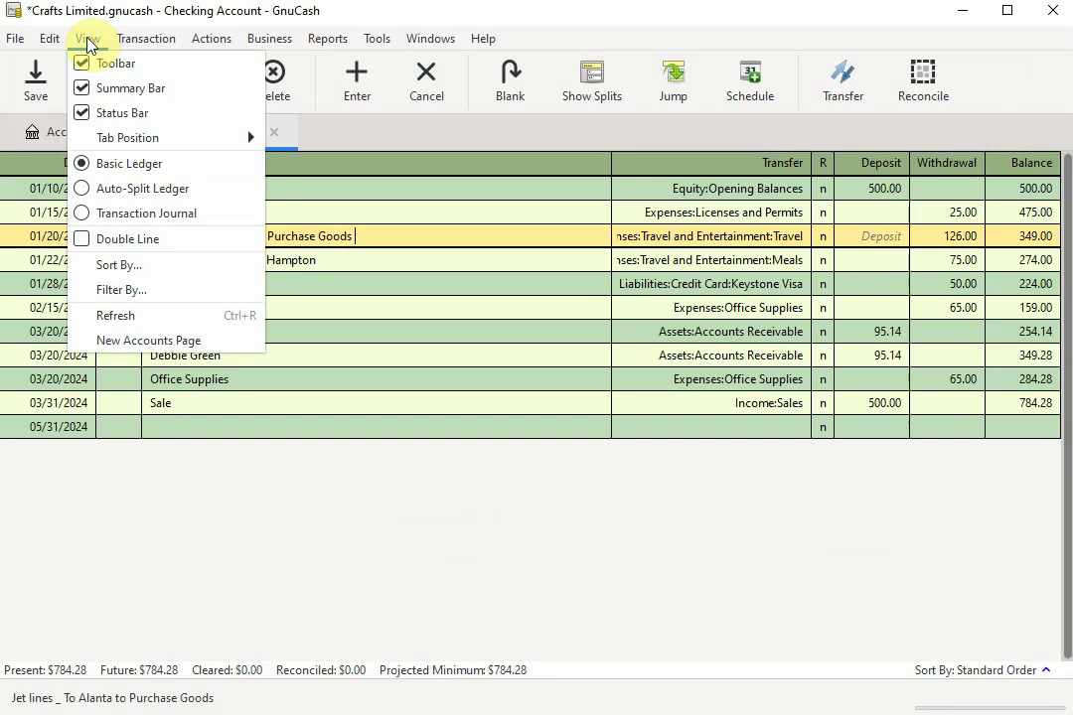
click(74, 239)
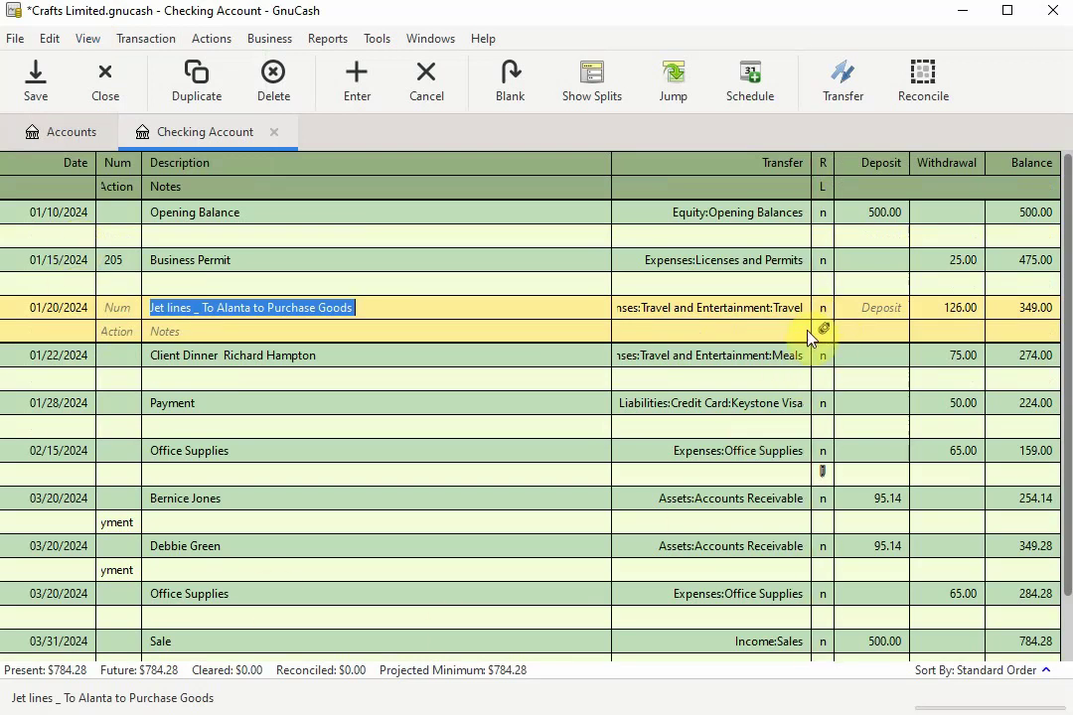
Open the Jet lines receipt web link, then the Office Supplies attached receipt file, from their link markers
mouse_move(821, 331)
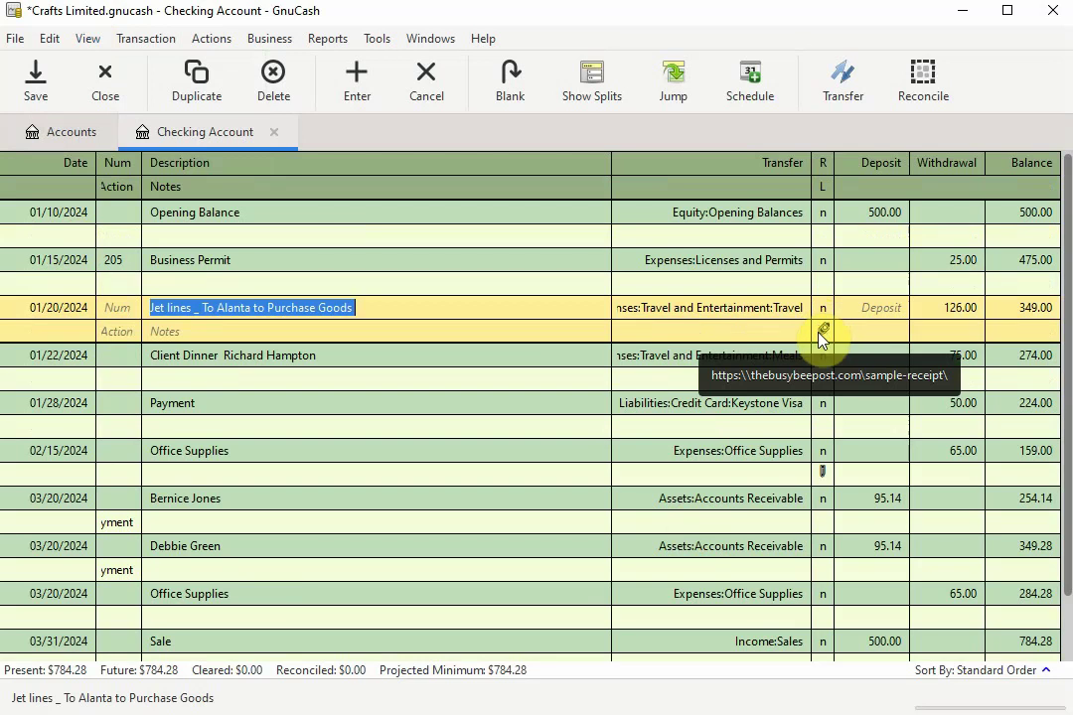
click(821, 337)
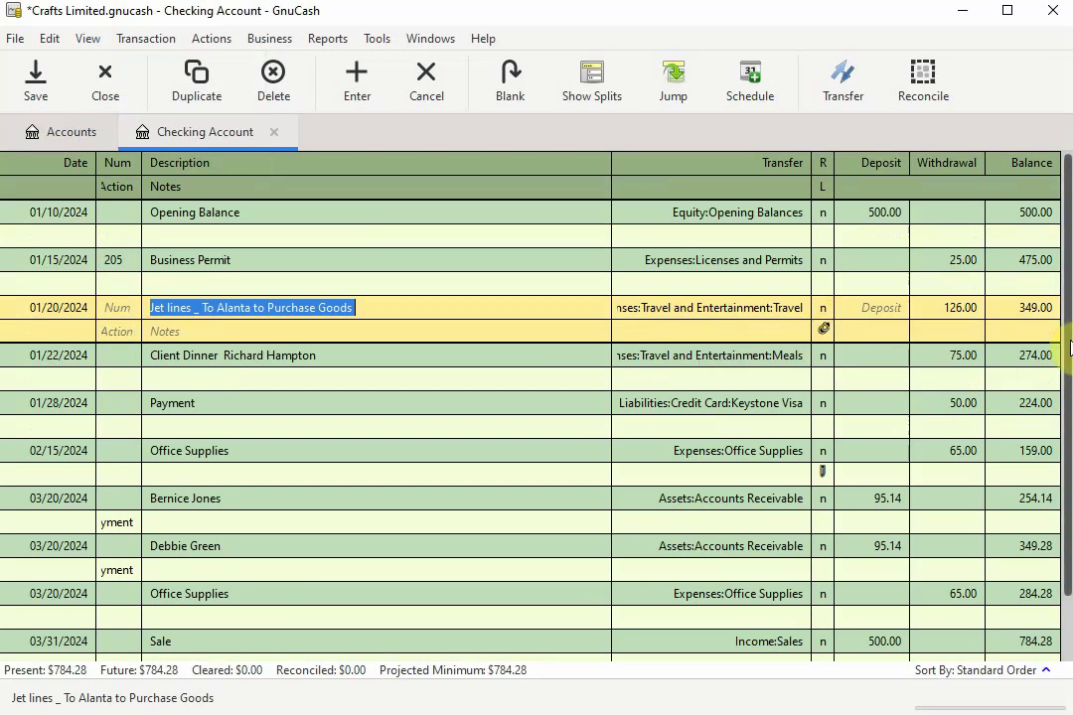
scroll(1068, 348, down, 1)
scroll(1069, 352, down, 3)
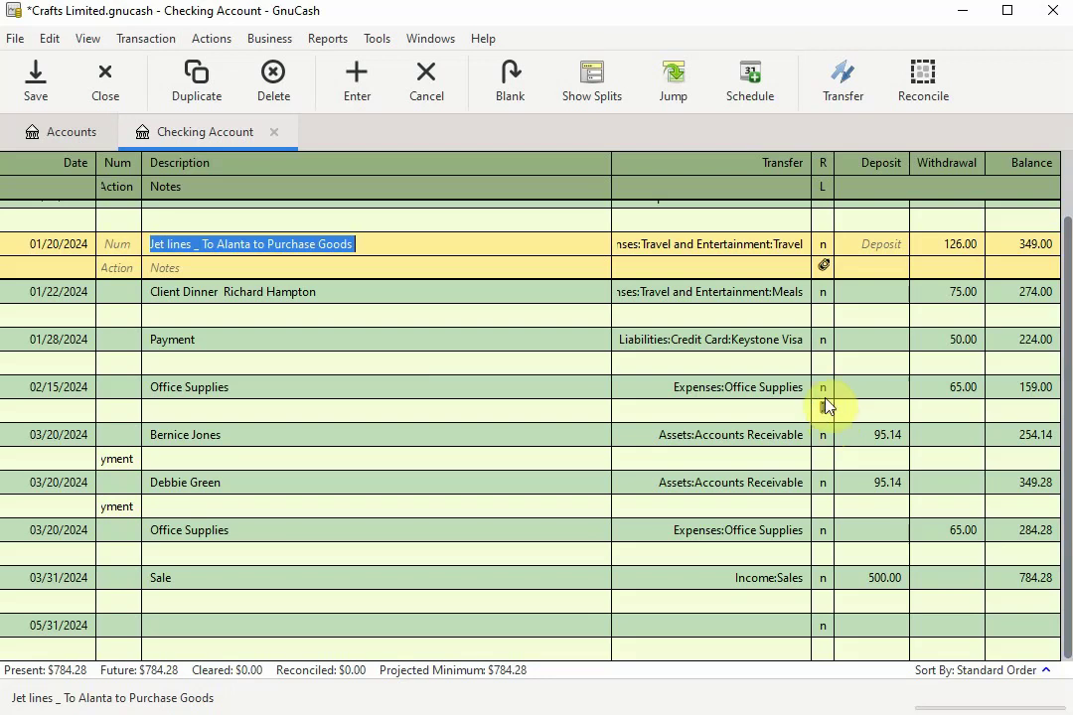
click(822, 410)
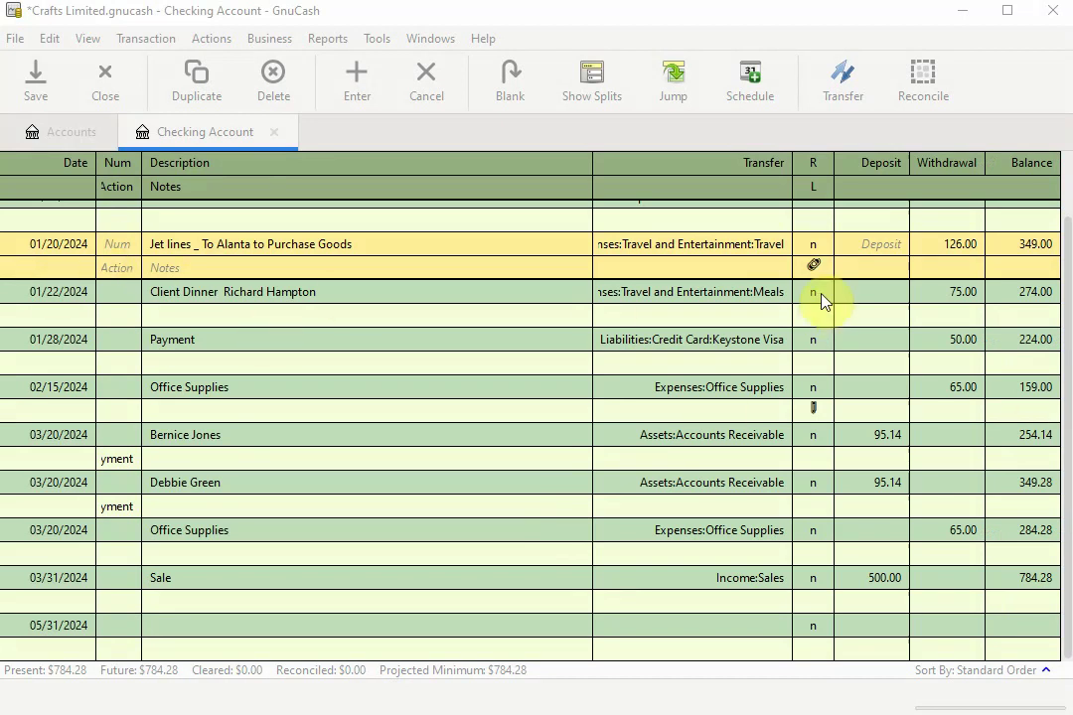
click(812, 266)
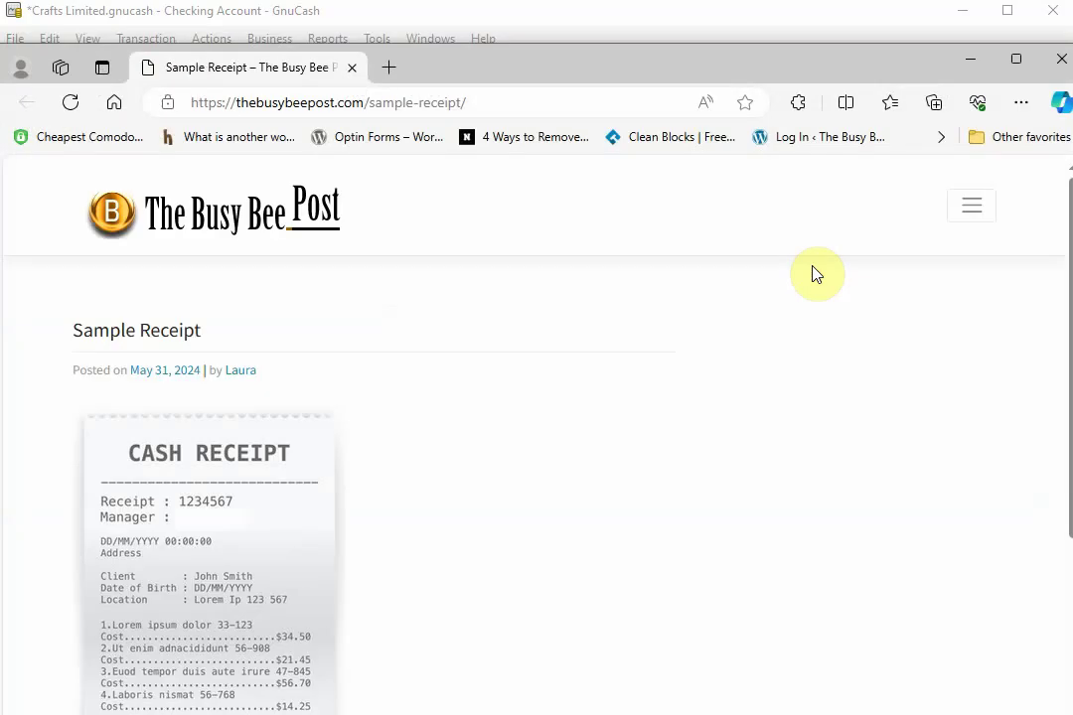
click(351, 67)
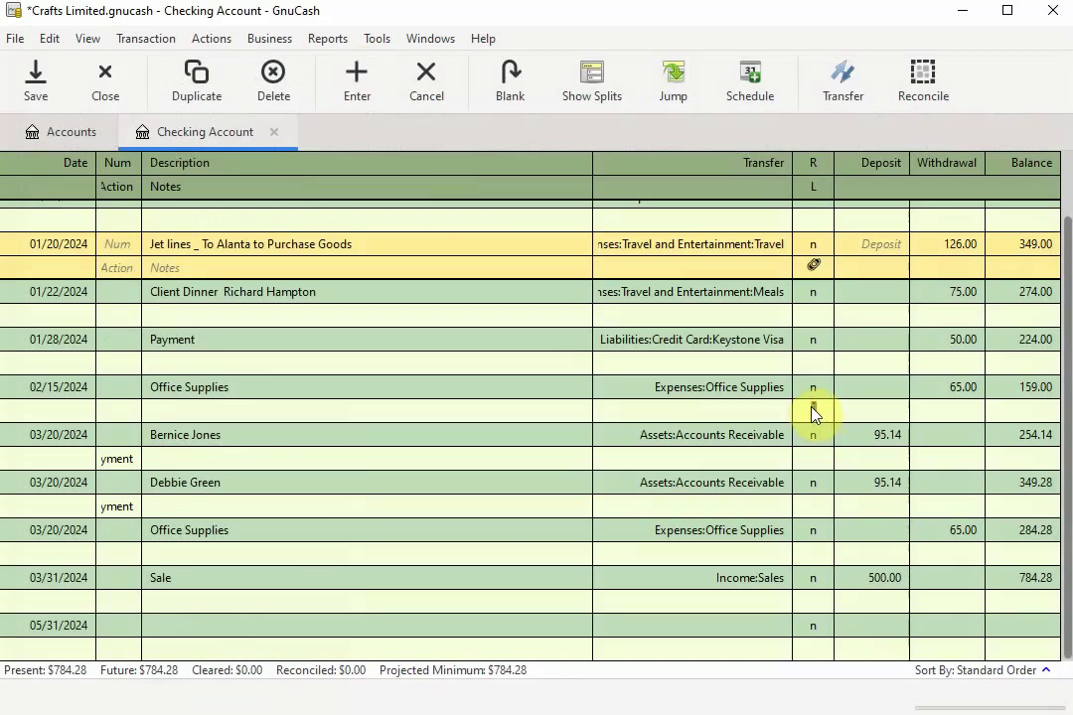
click(812, 411)
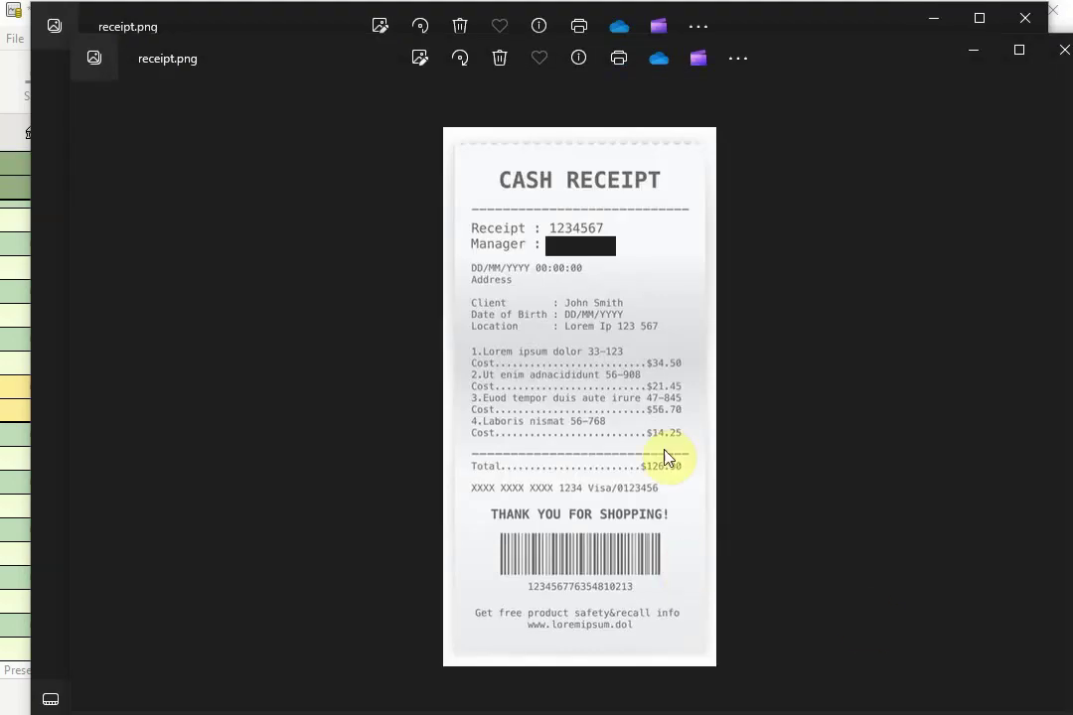
click(1061, 50)
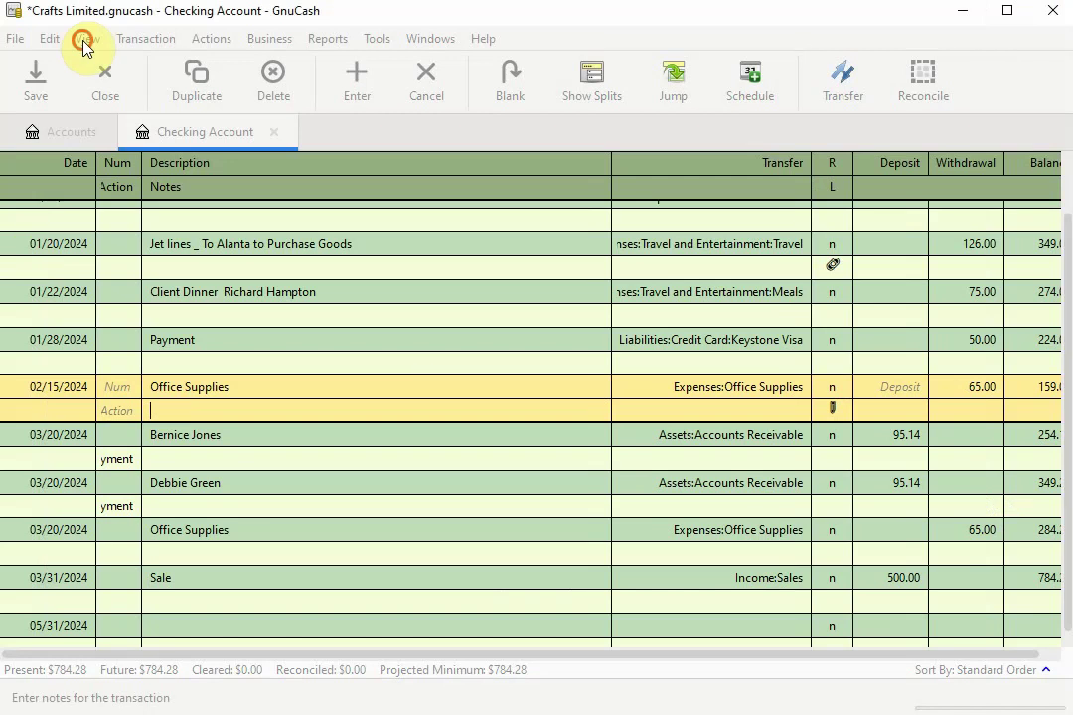
Turn off Double Line in the View menu so the Checking Account register hides the link markers
click(85, 39)
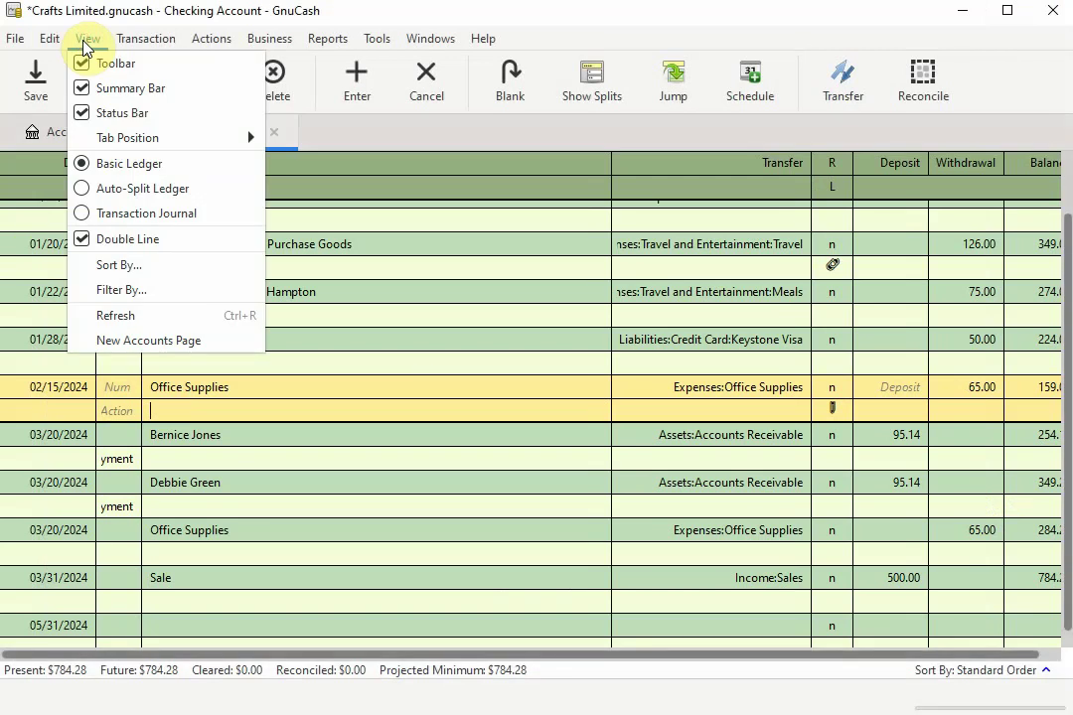
click(81, 238)
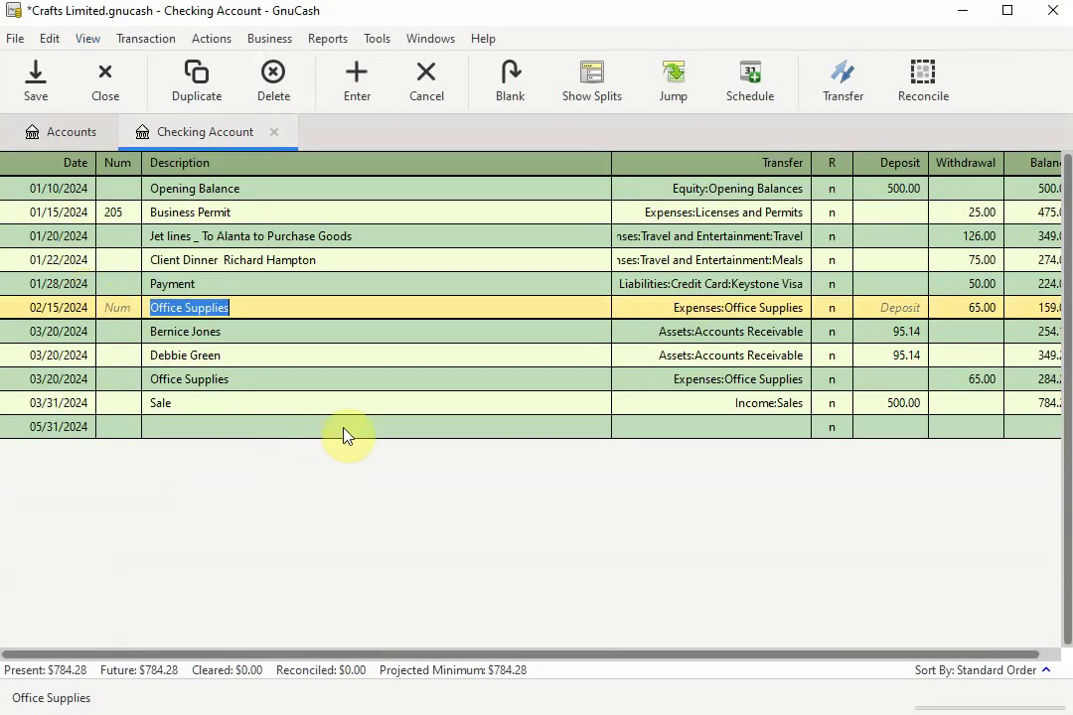
click(404, 234)
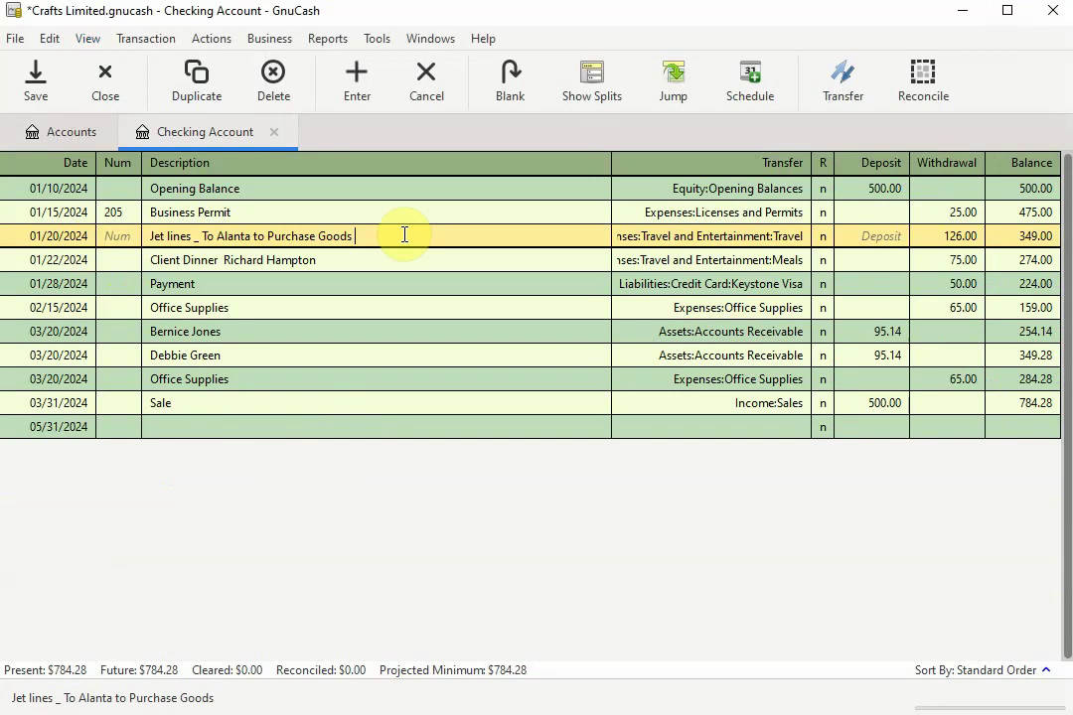
right_click(404, 237)
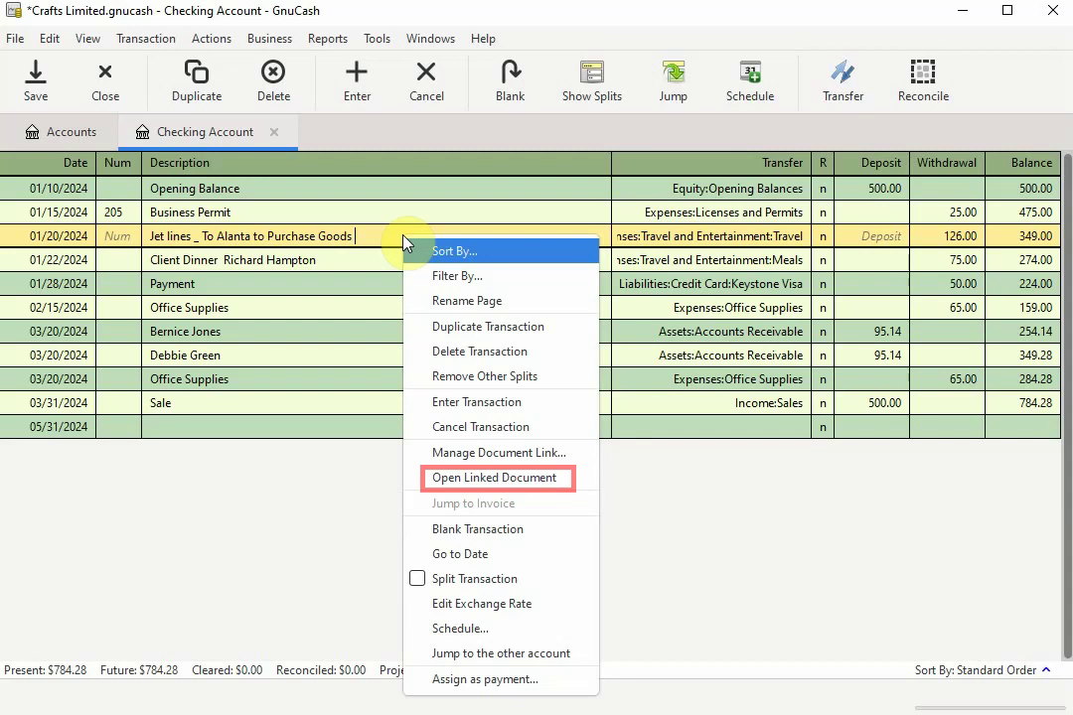
click(342, 402)
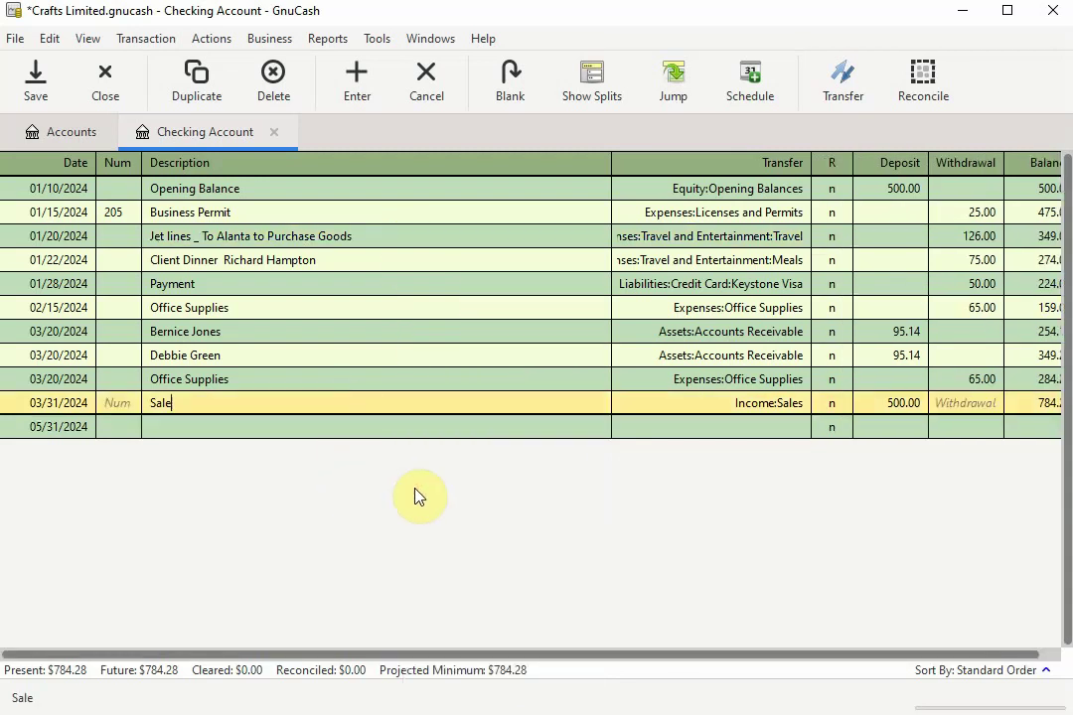
Close the Checking Account register tab, returning to the Accounts tree showing $784.28
click(273, 137)
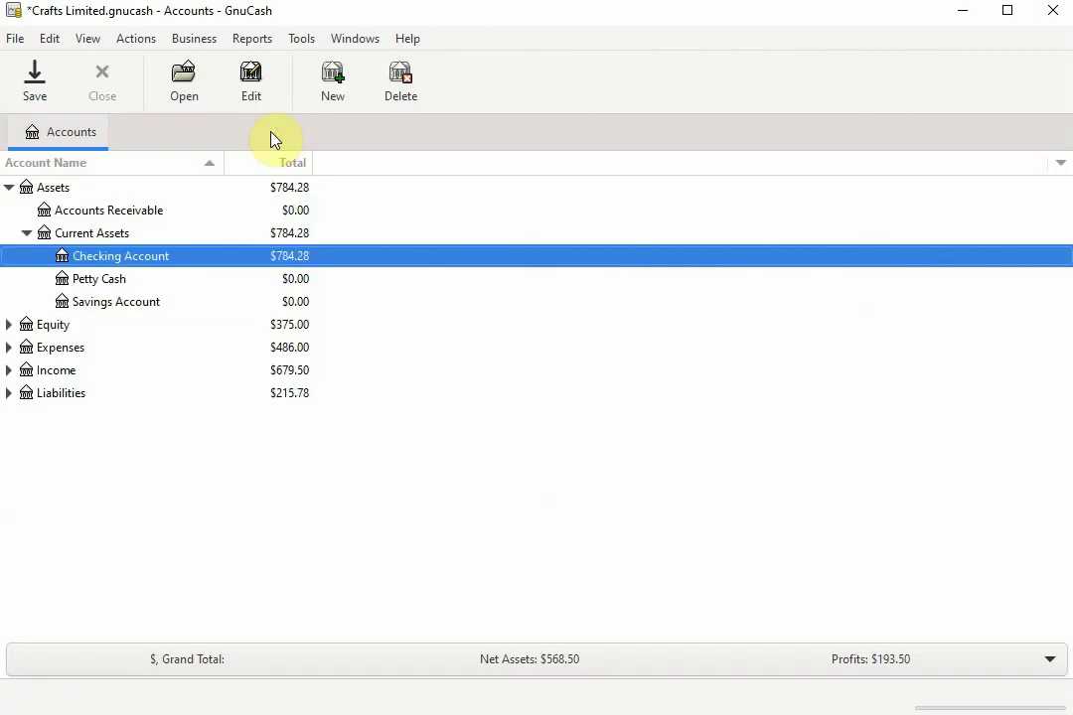